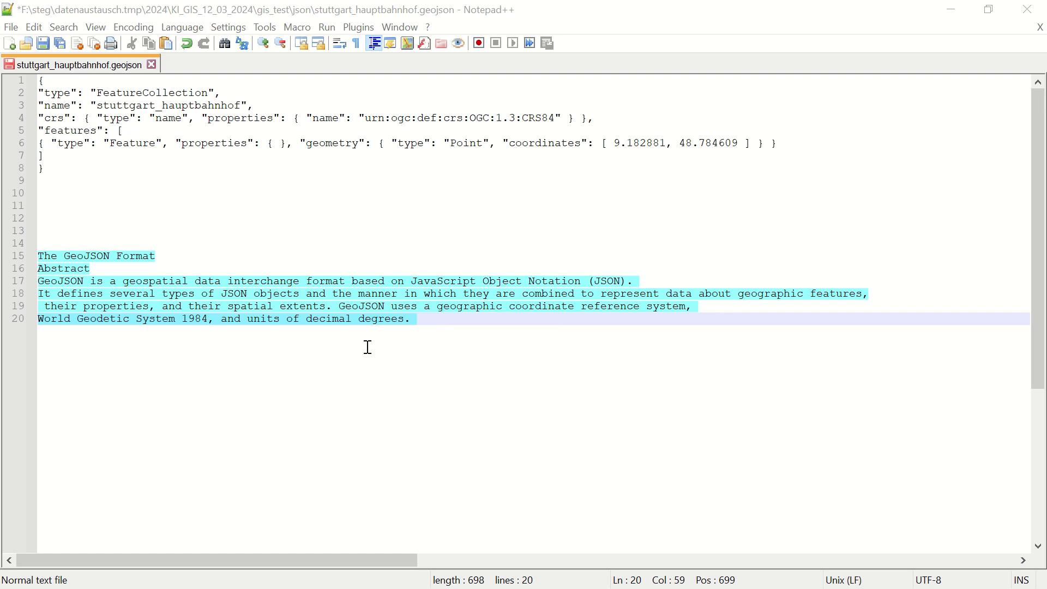
Inspect the GeoJSON file's structure and its "type": "Point" geometry.
drag(43, 169, 40, 81)
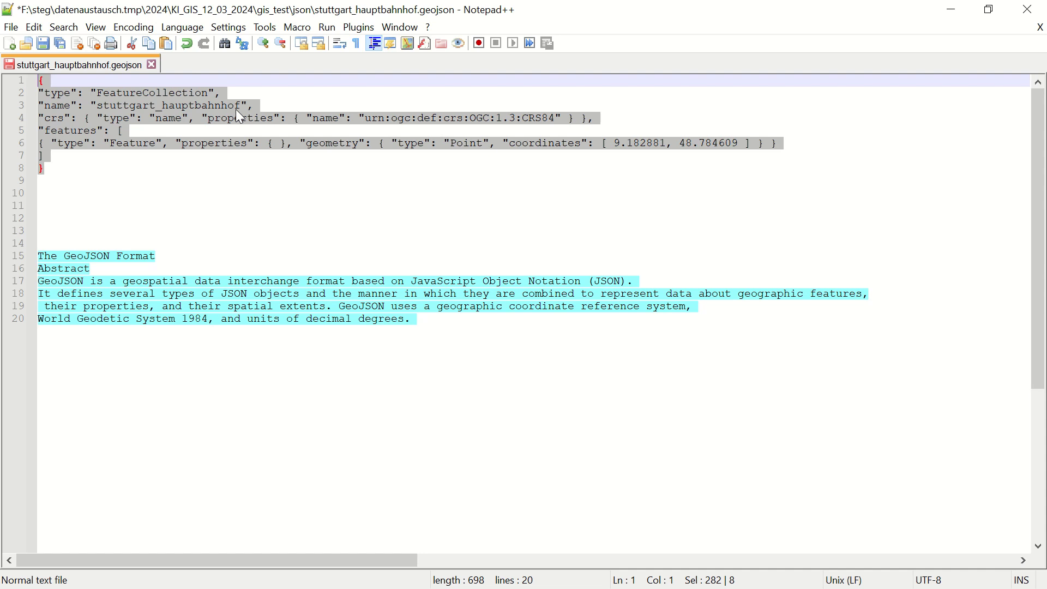
click(452, 151)
drag(491, 143, 386, 143)
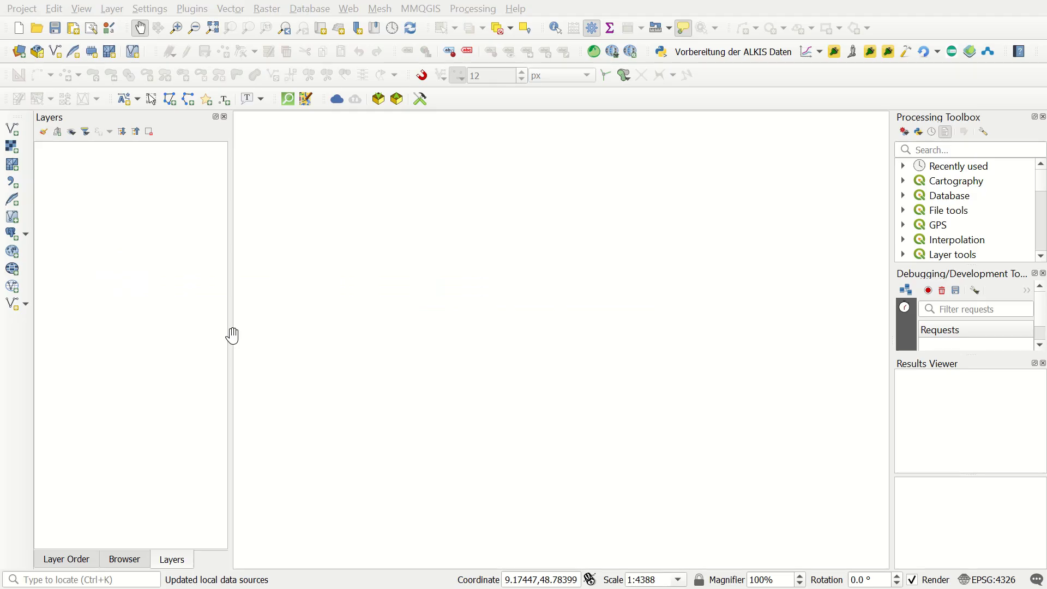
Add stuttgart_hauptbahnhof as a vector layer with Protocol source type GeoJSON.
click(111, 8)
mouse_move(142, 63)
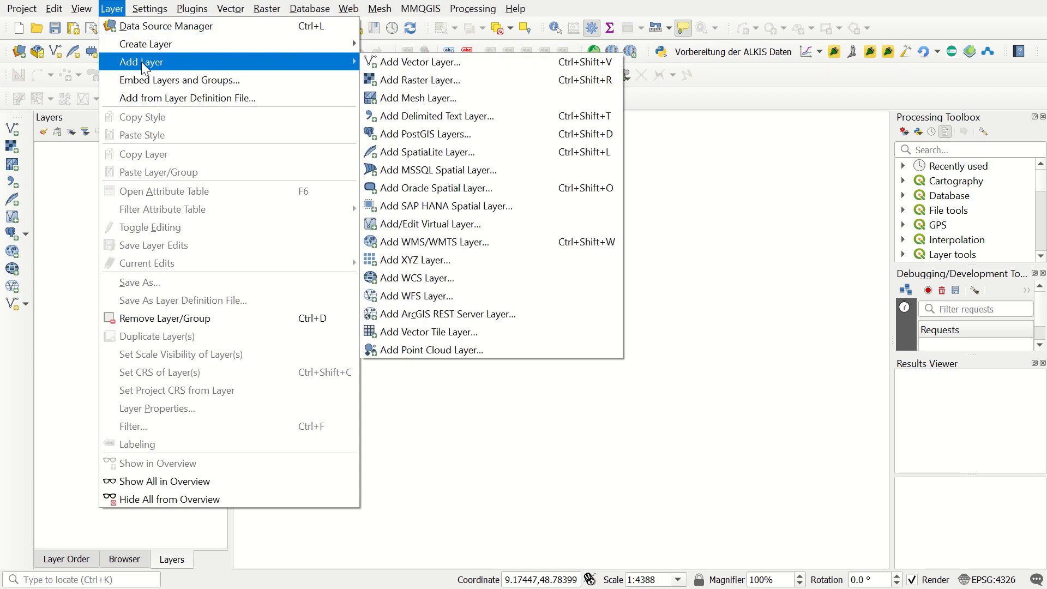
click(418, 61)
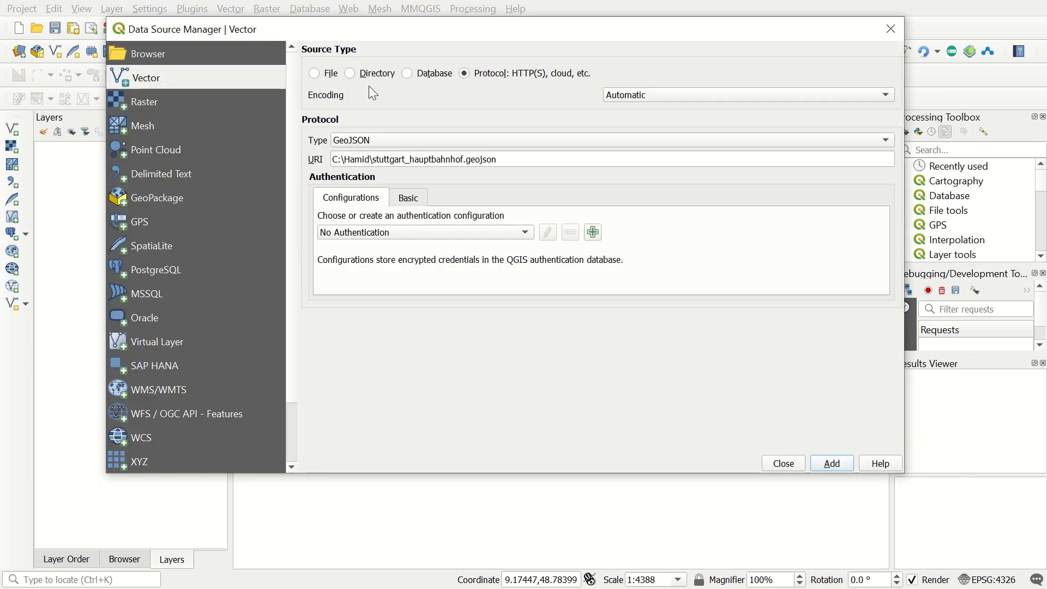
click(314, 73)
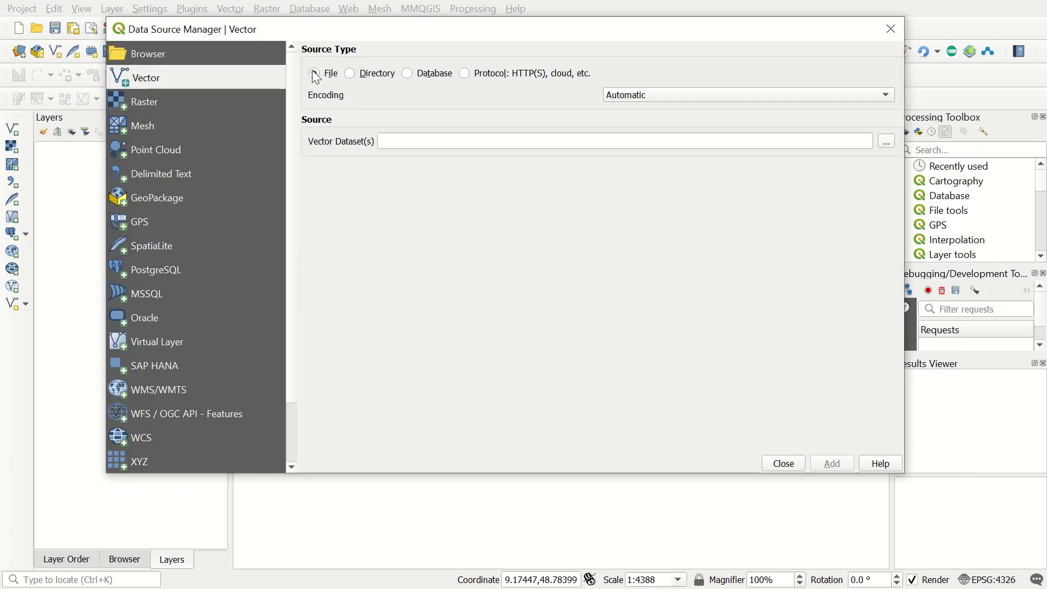
click(360, 72)
click(424, 75)
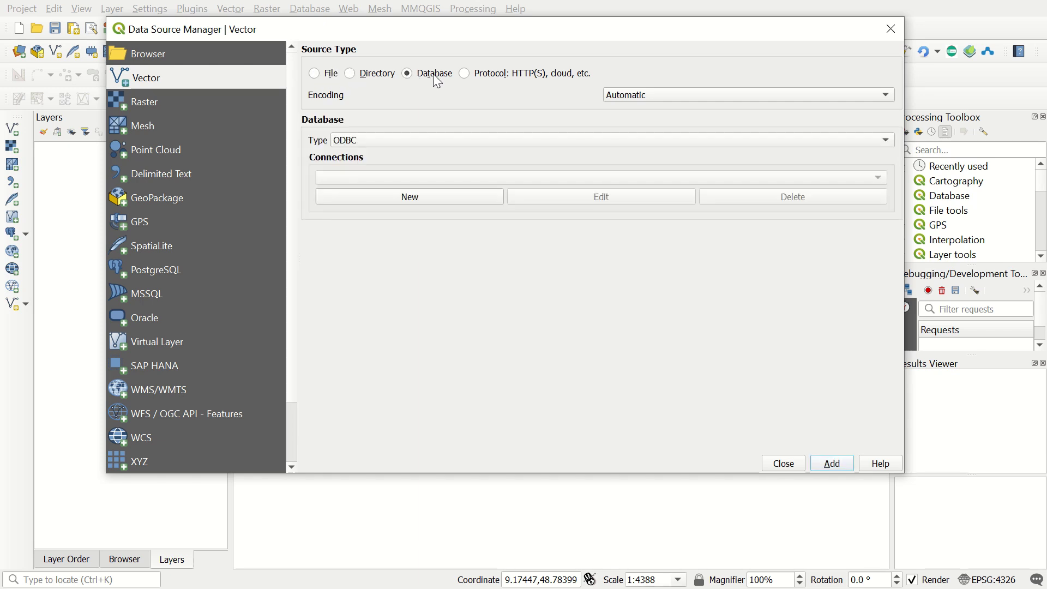
click(464, 73)
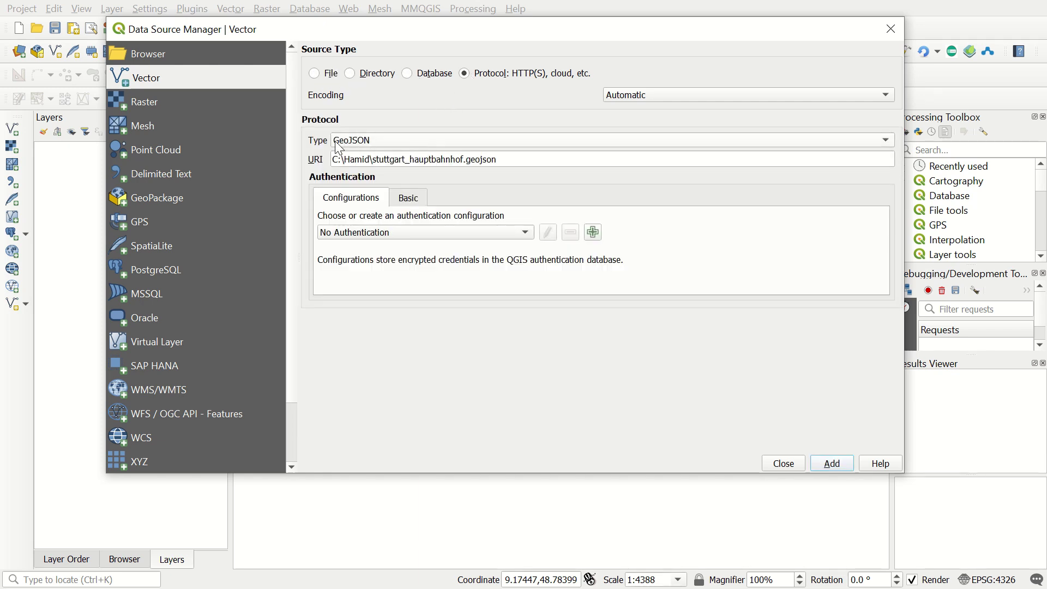
click(364, 141)
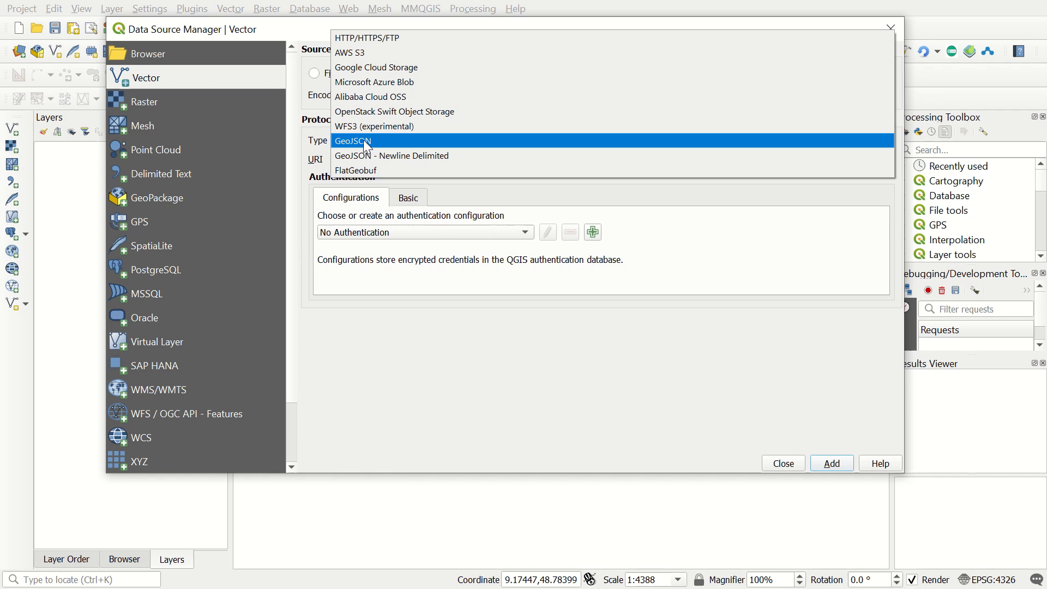
click(366, 141)
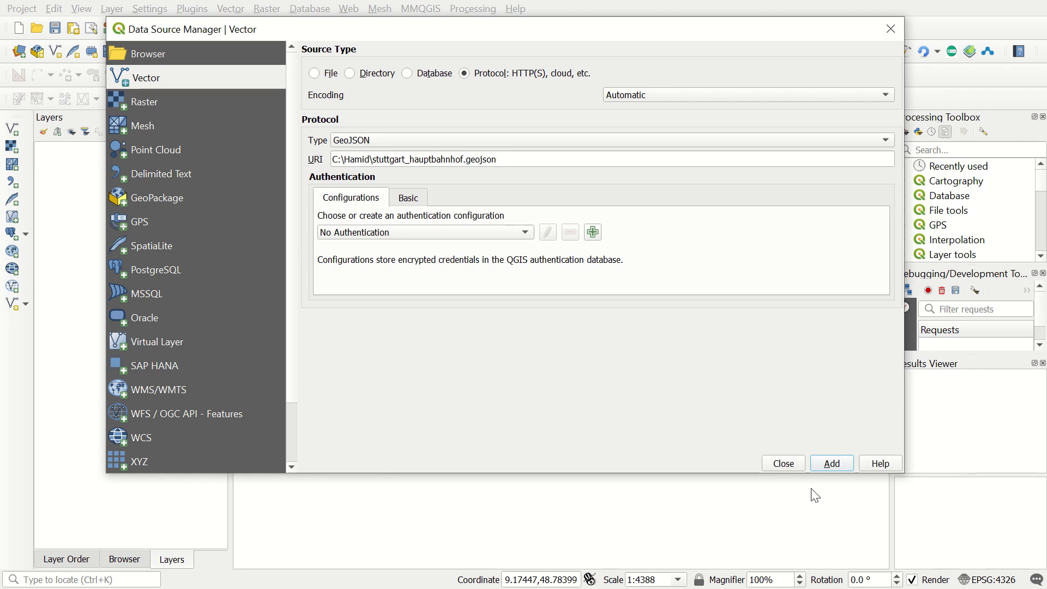
click(831, 463)
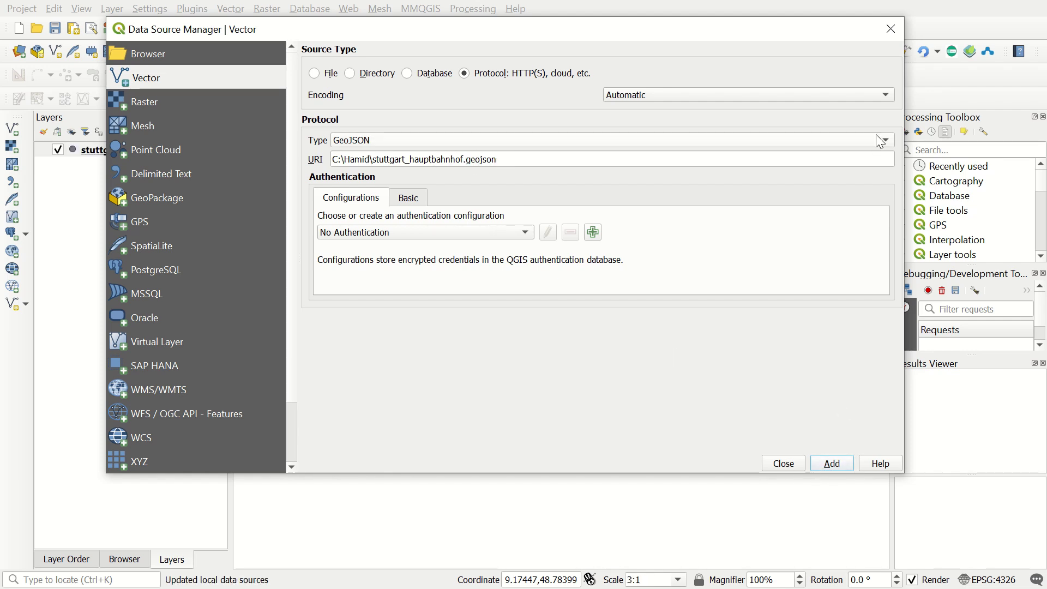
click(890, 30)
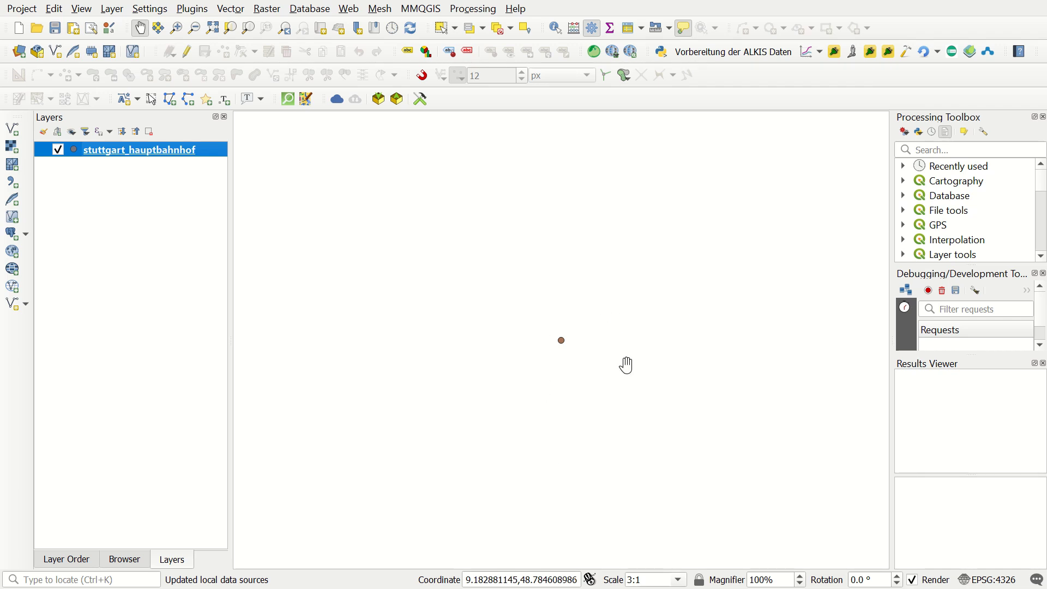
Add the OpenStreetMap XYZ Tiles basemap and move the station layer above it.
click(124, 559)
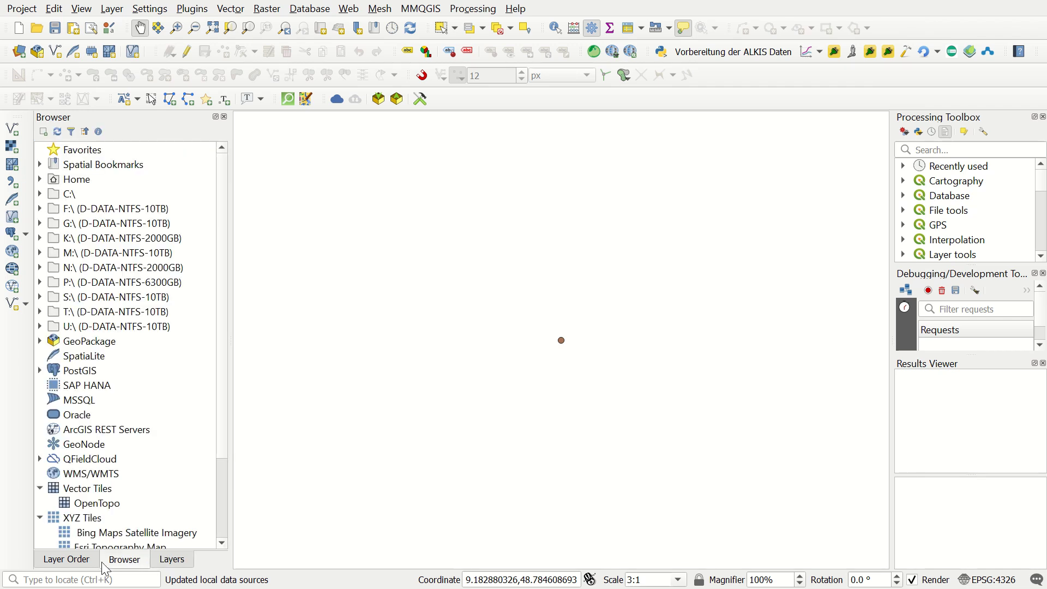
scroll(121, 507, down, 2)
scroll(121, 508, down, 1)
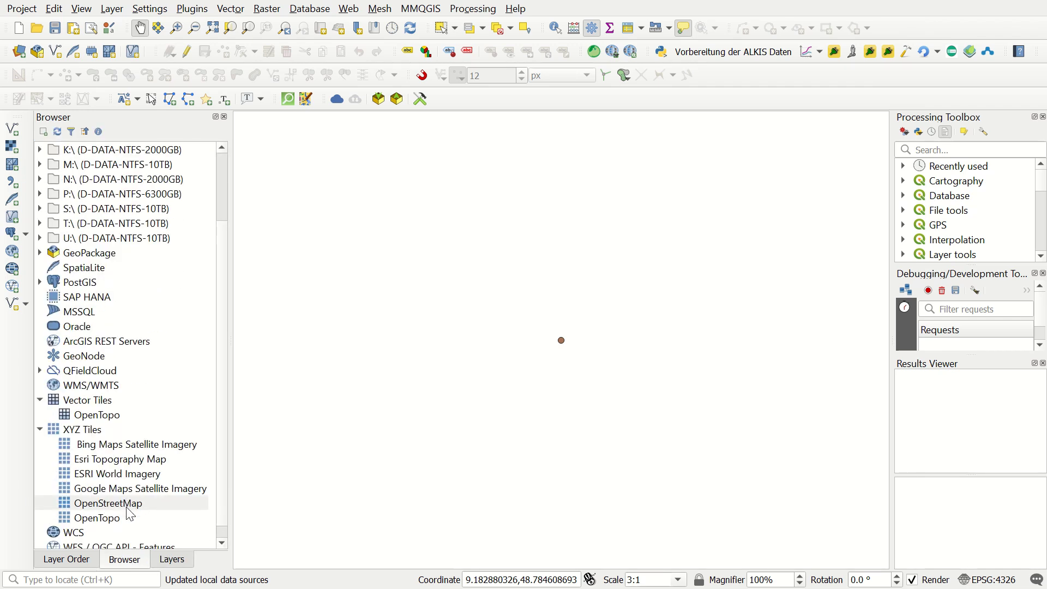
double_click(130, 503)
scroll(460, 425, down, 3)
scroll(532, 429, down, 3)
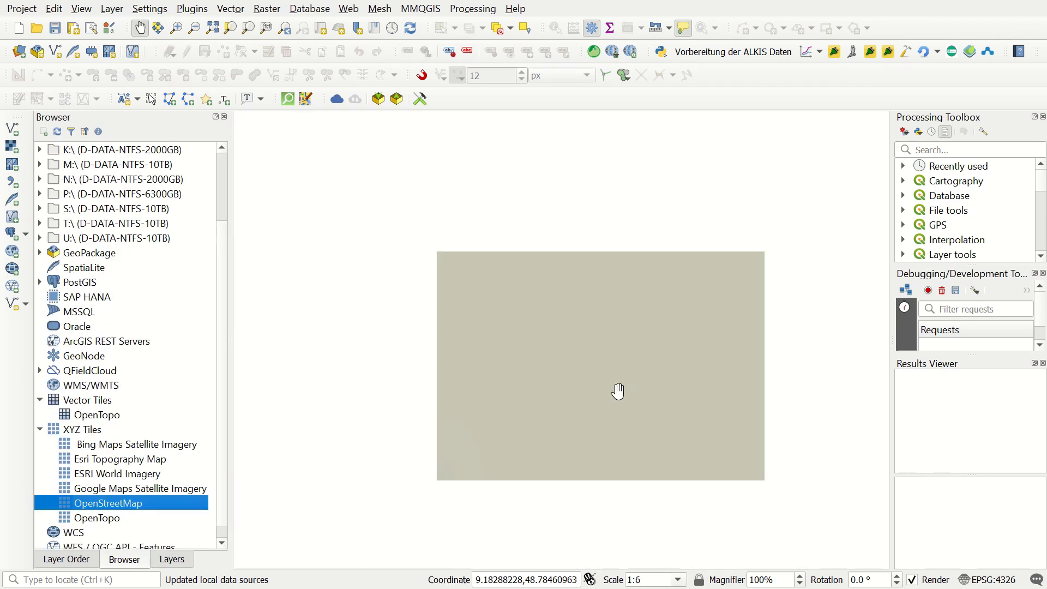
scroll(614, 383, down, 3)
click(172, 559)
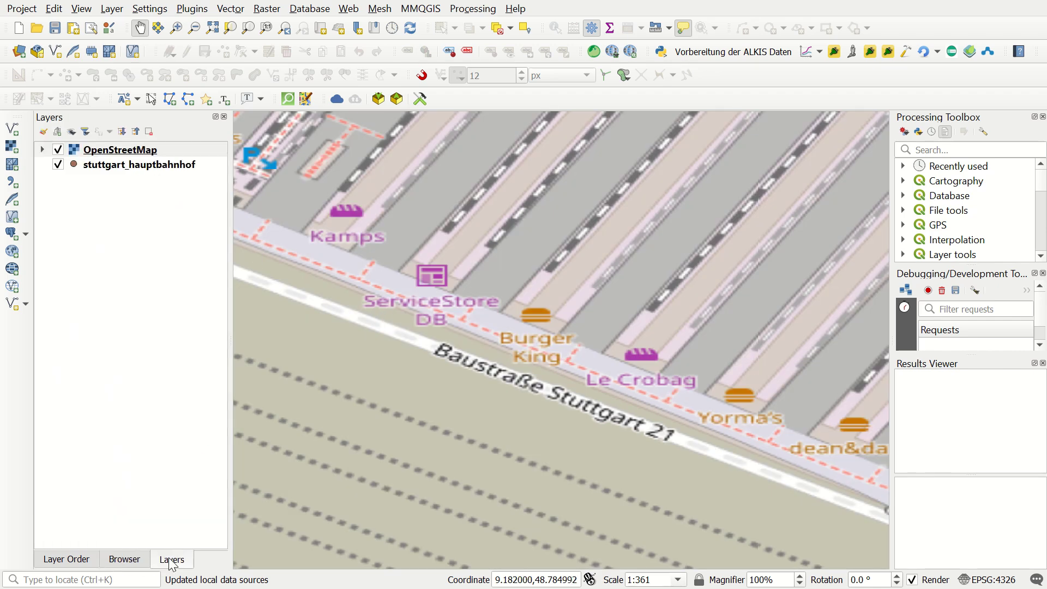
click(127, 165)
shift+click(128, 150)
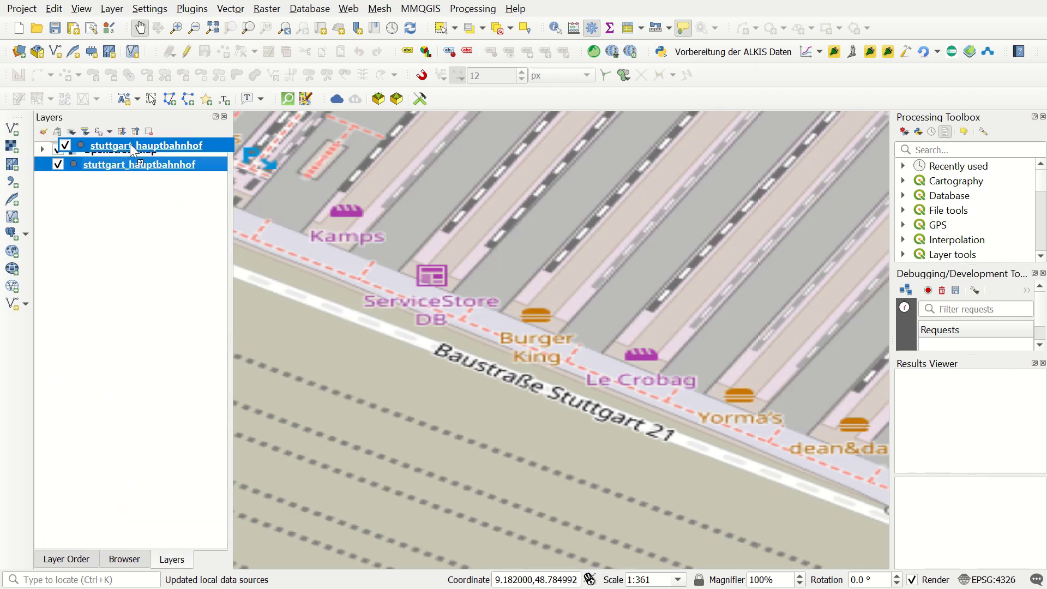
drag(127, 154, 130, 143)
scroll(723, 411, up, 3)
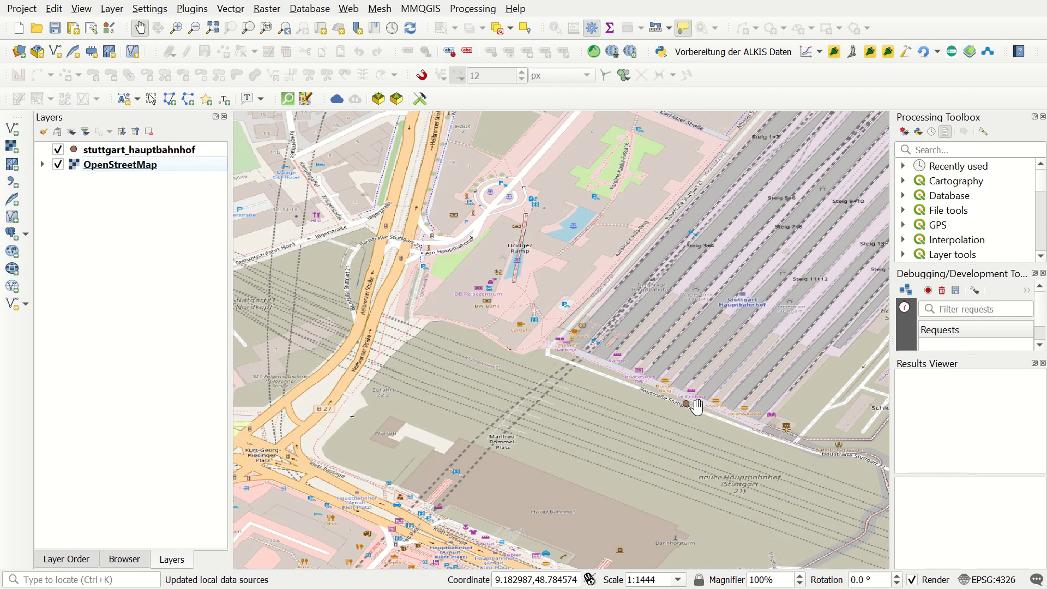
scroll(696, 409, up, 1)
Set the project CRS to ETRS89 / UTM zone 32N (EPSG:25832).
drag(724, 457, 548, 425)
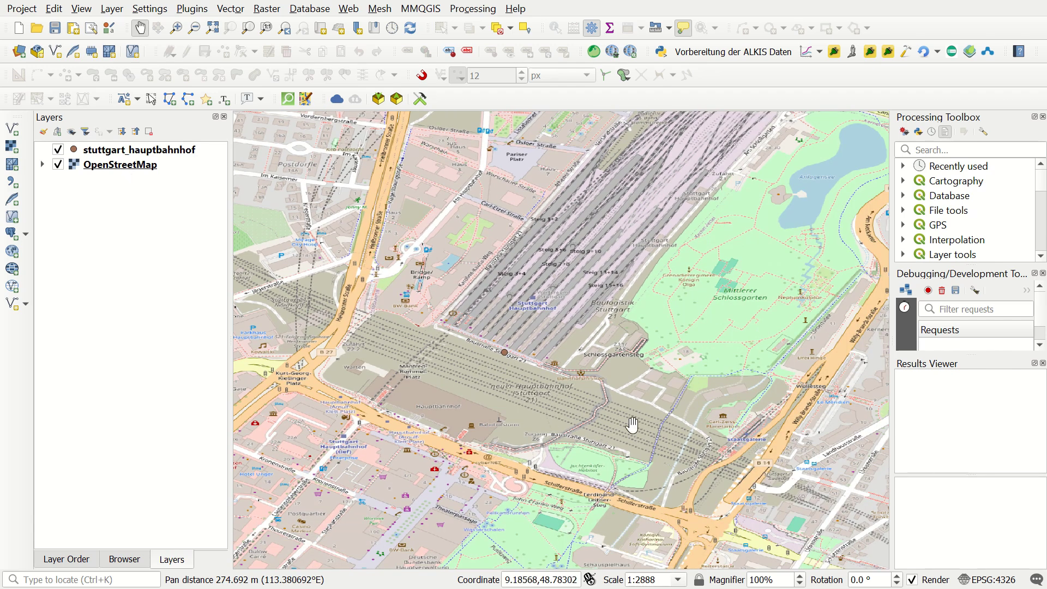
click(987, 579)
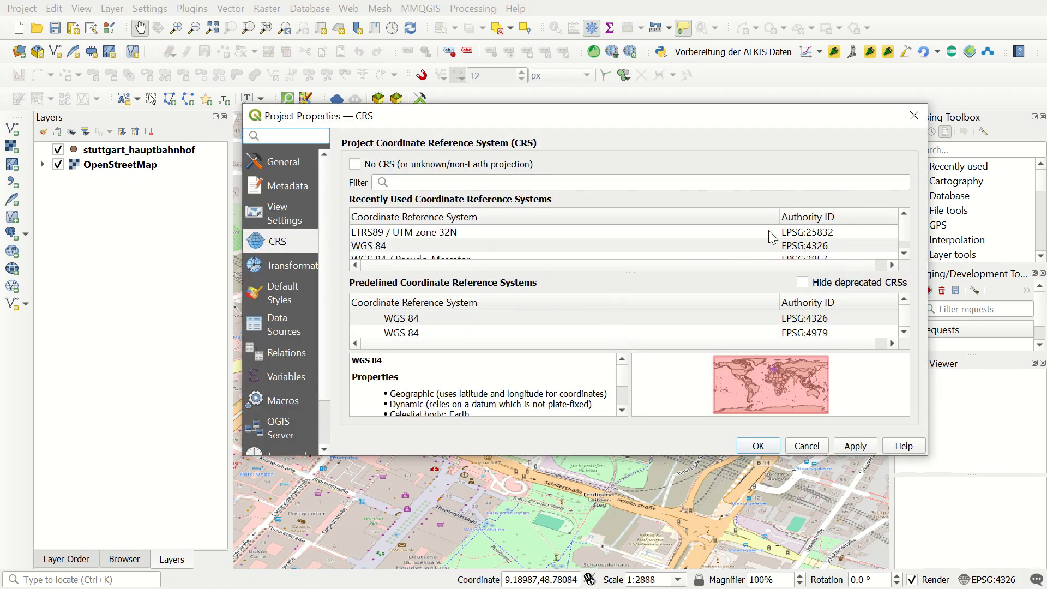
click(769, 231)
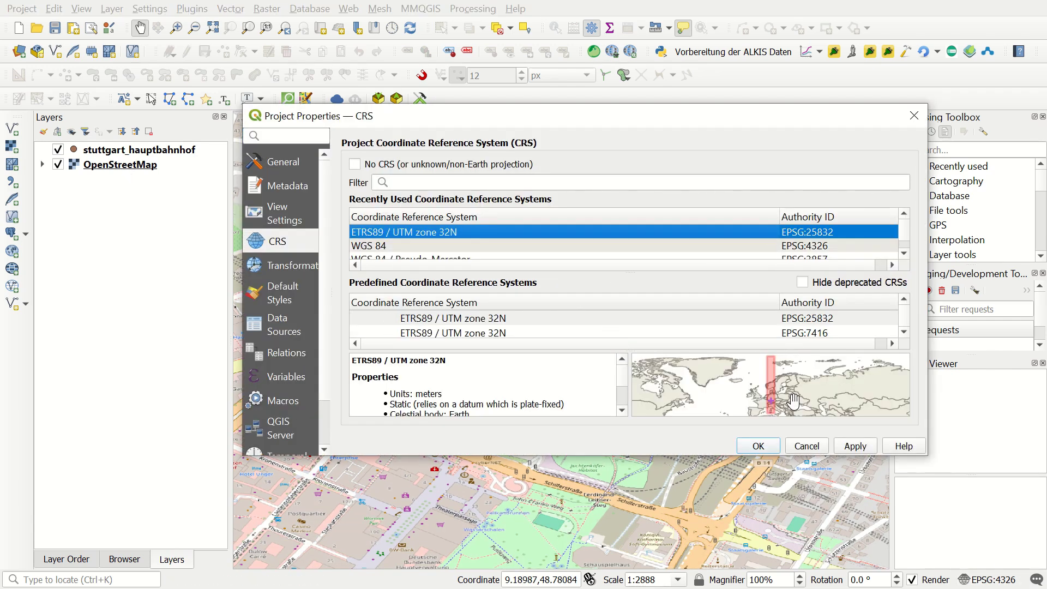
click(759, 445)
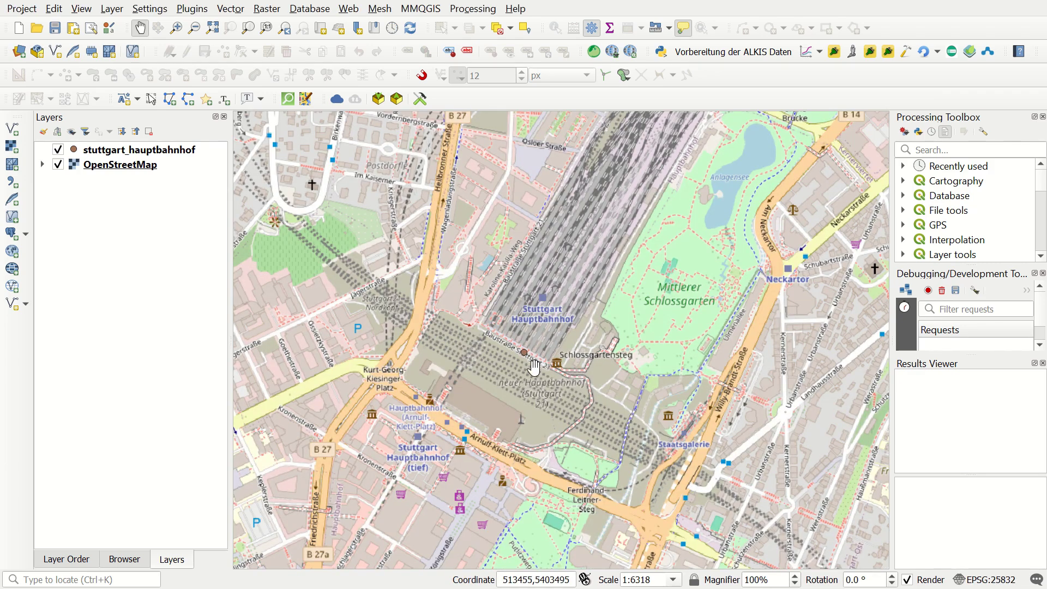
scroll(494, 338, up, 1)
double_click(131, 150)
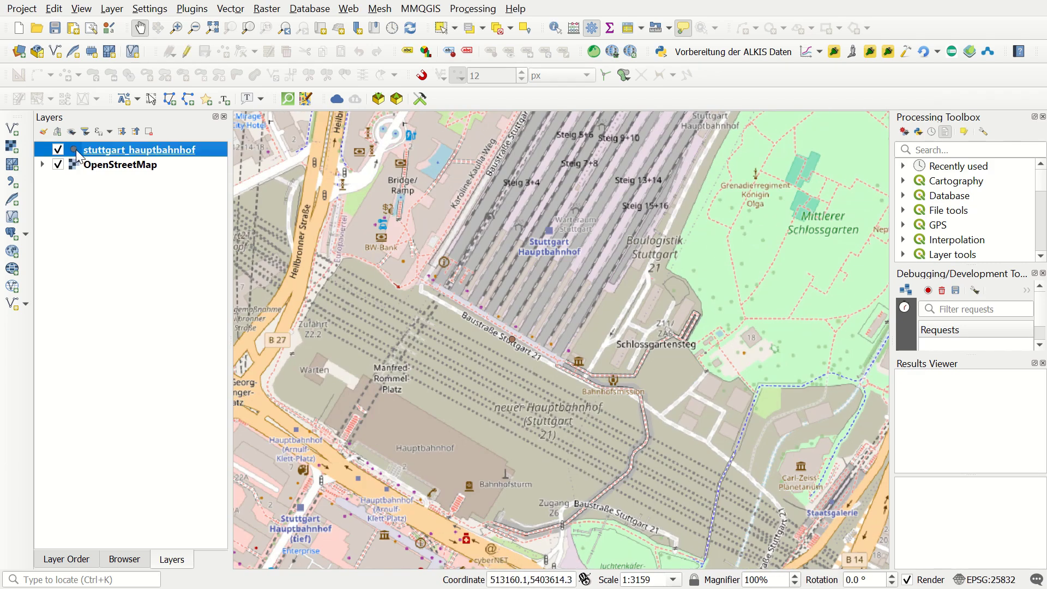
Style the station's Simple Marker as a red-filled star at size 4.2.
click(171, 123)
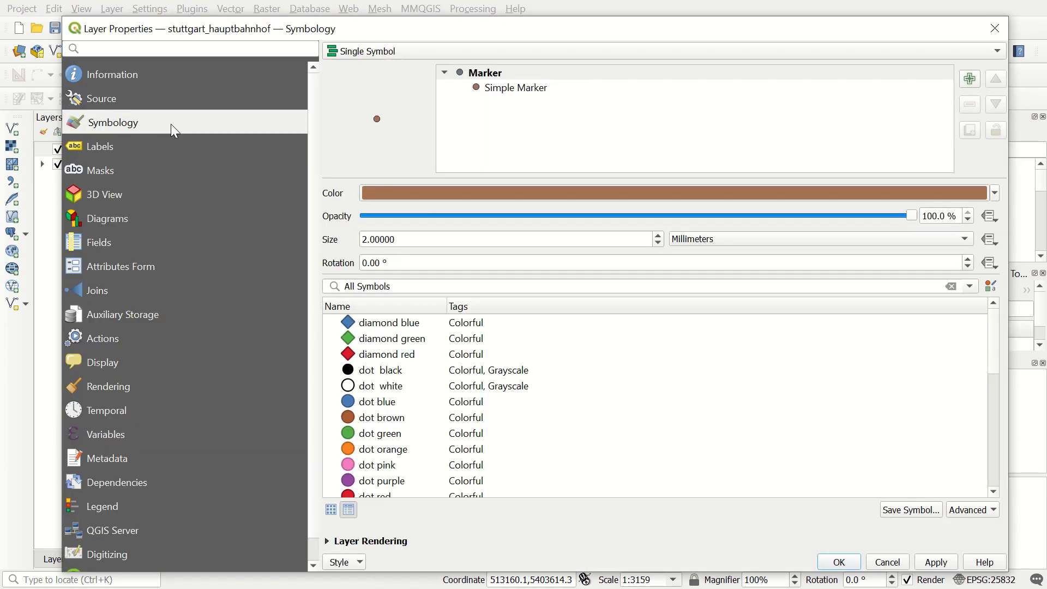
click(515, 88)
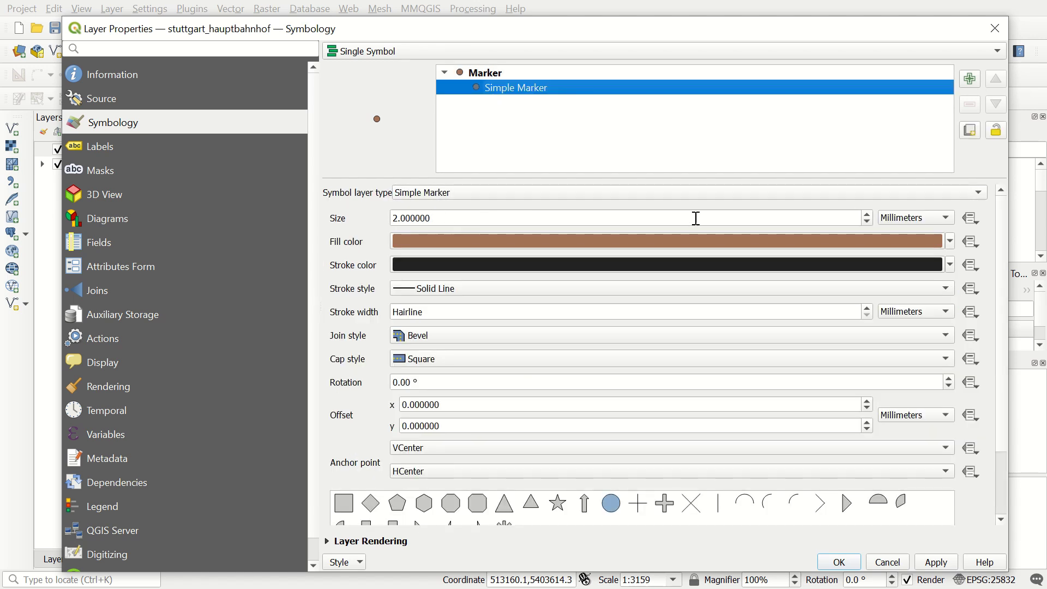
click(867, 214)
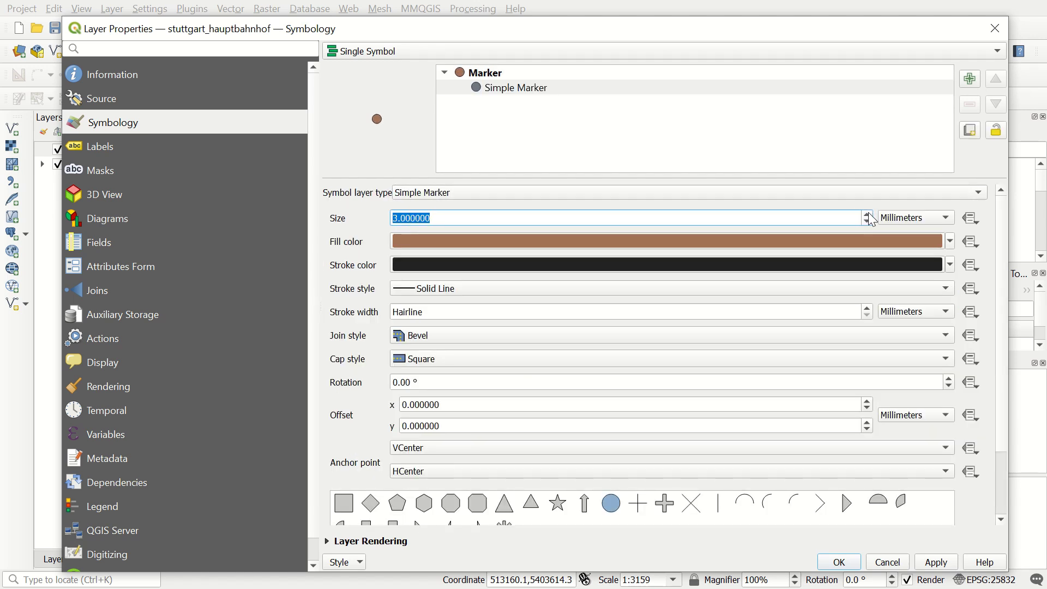
click(867, 213)
click(558, 503)
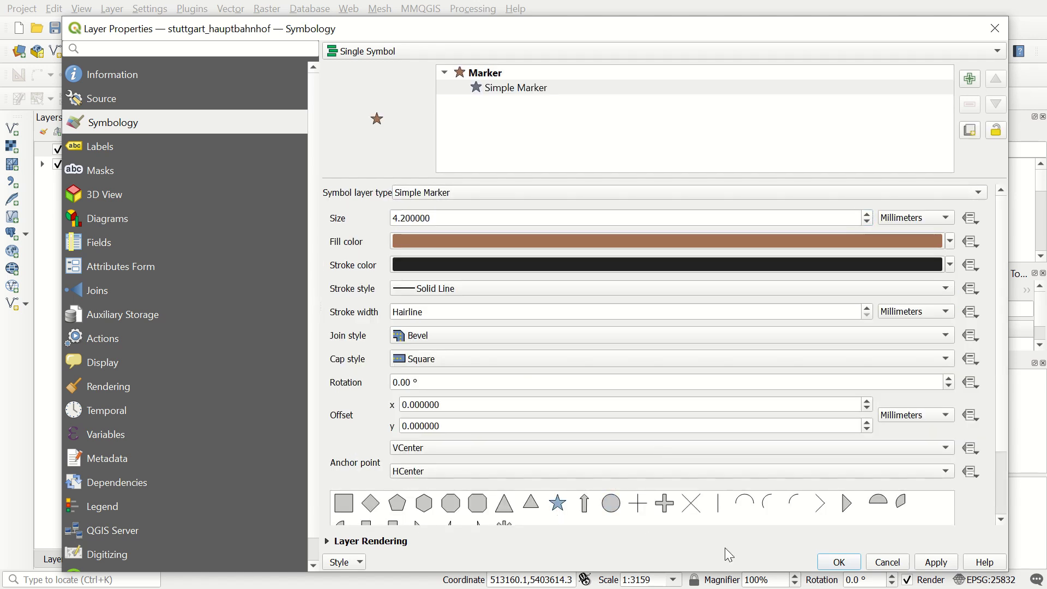
click(469, 240)
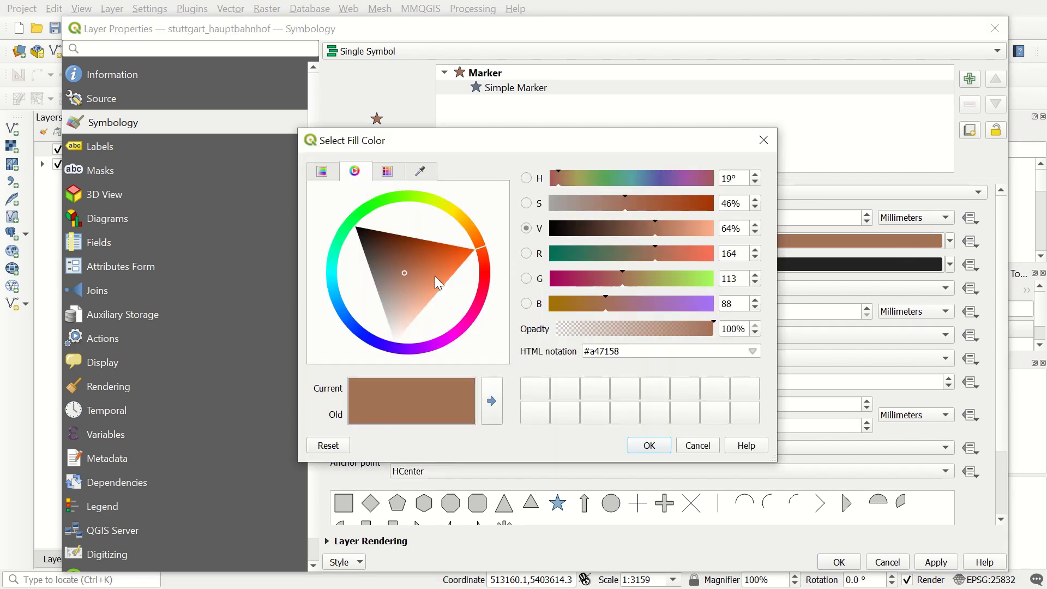
click(764, 140)
click(949, 241)
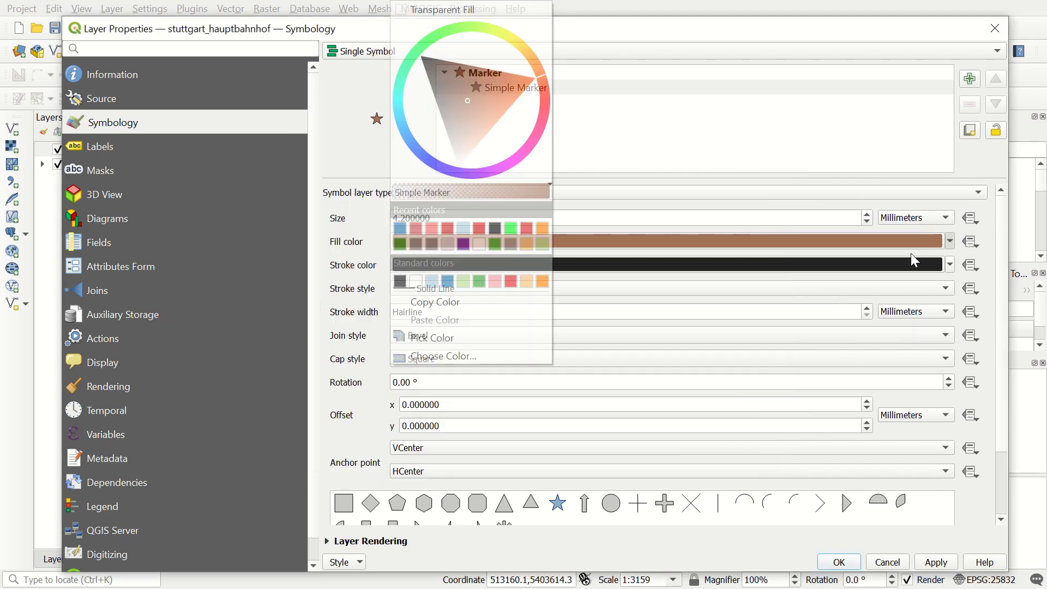
click(398, 228)
click(839, 561)
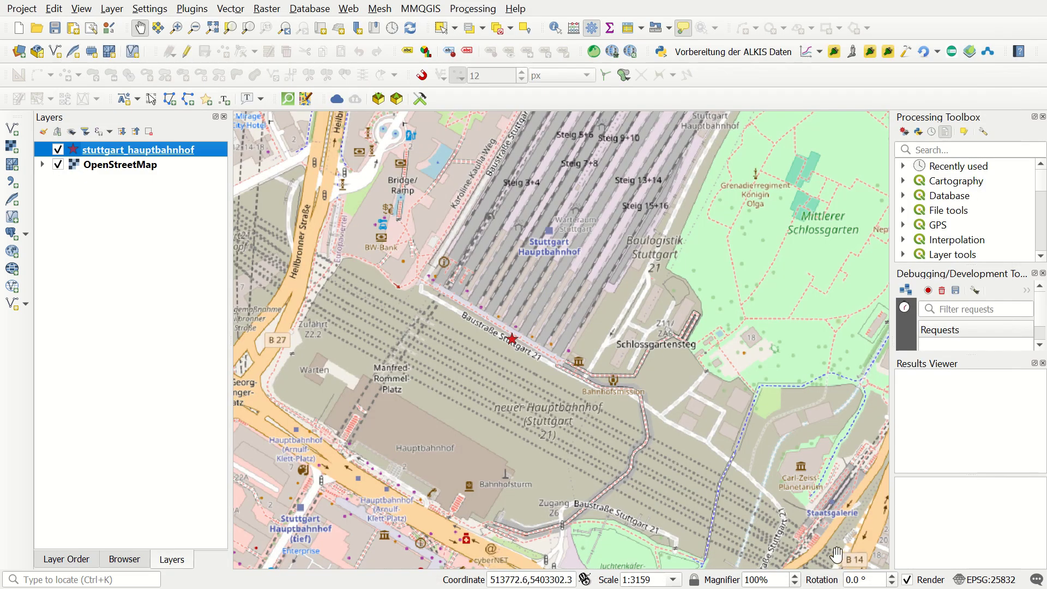
scroll(531, 360, up, 2)
scroll(585, 384, down, 1)
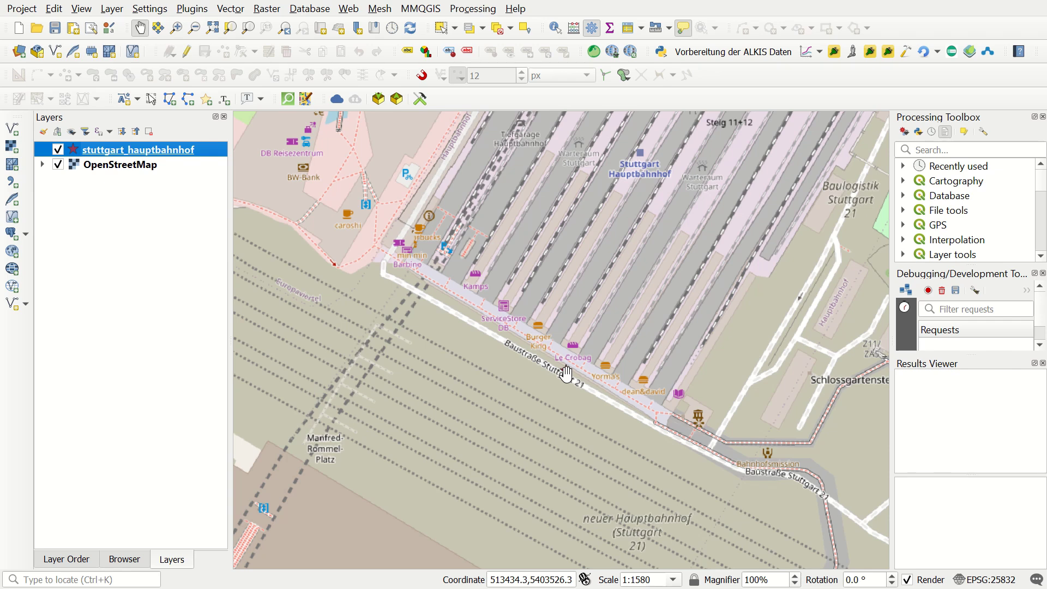
Open the Python Console from the Plugins menu, ready for the layer-loading script.
click(191, 8)
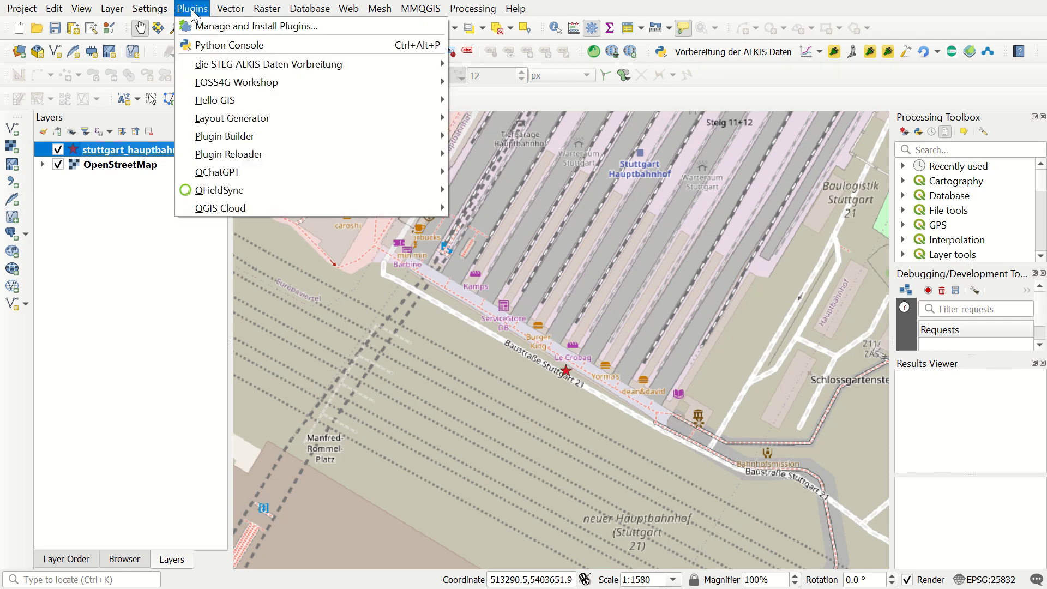
click(230, 46)
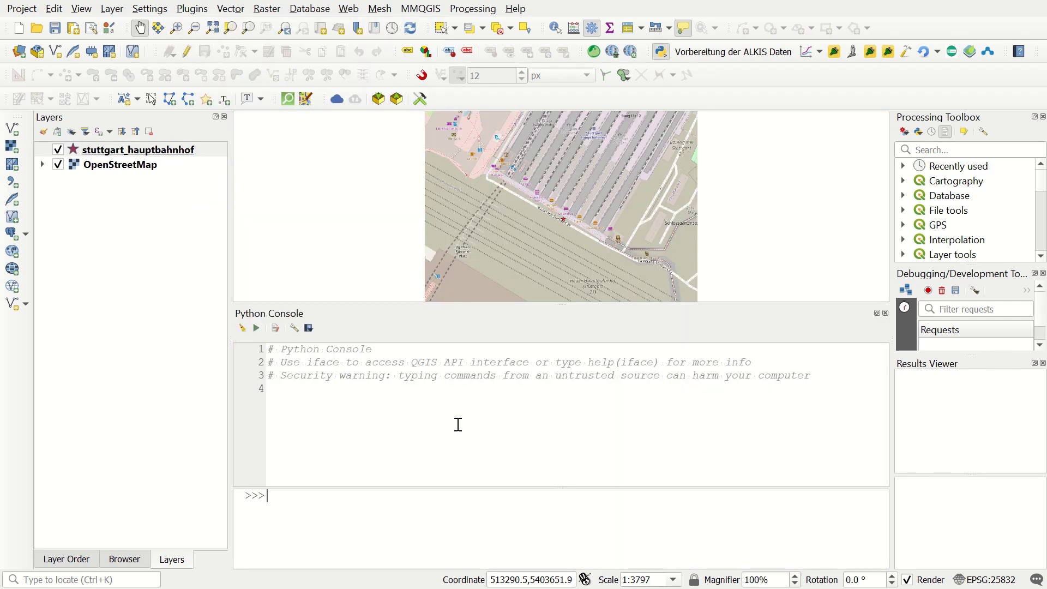
click(271, 499)
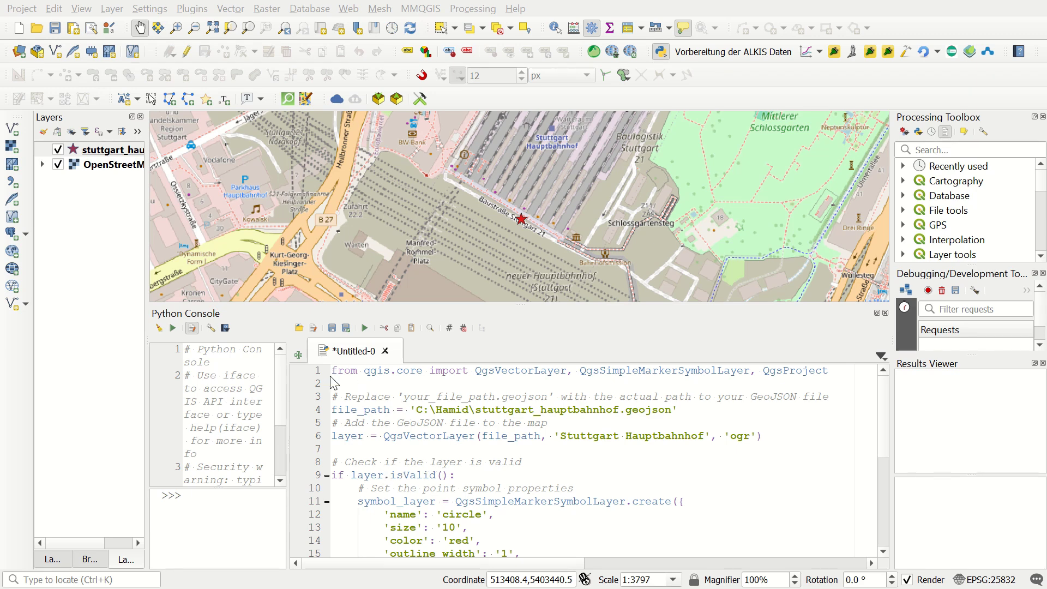
drag(335, 370, 423, 370)
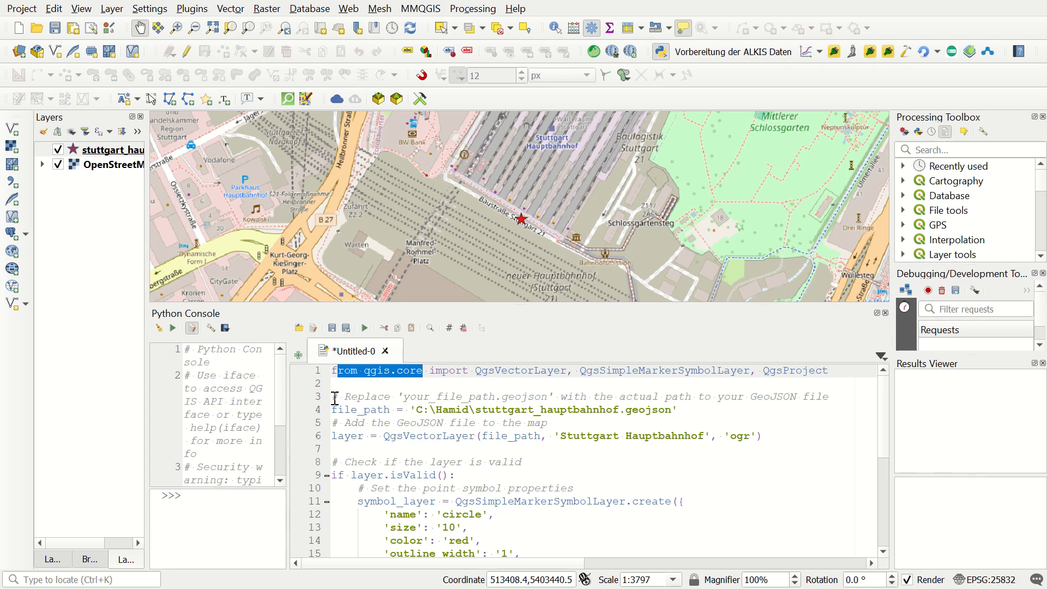
drag(333, 397, 413, 399)
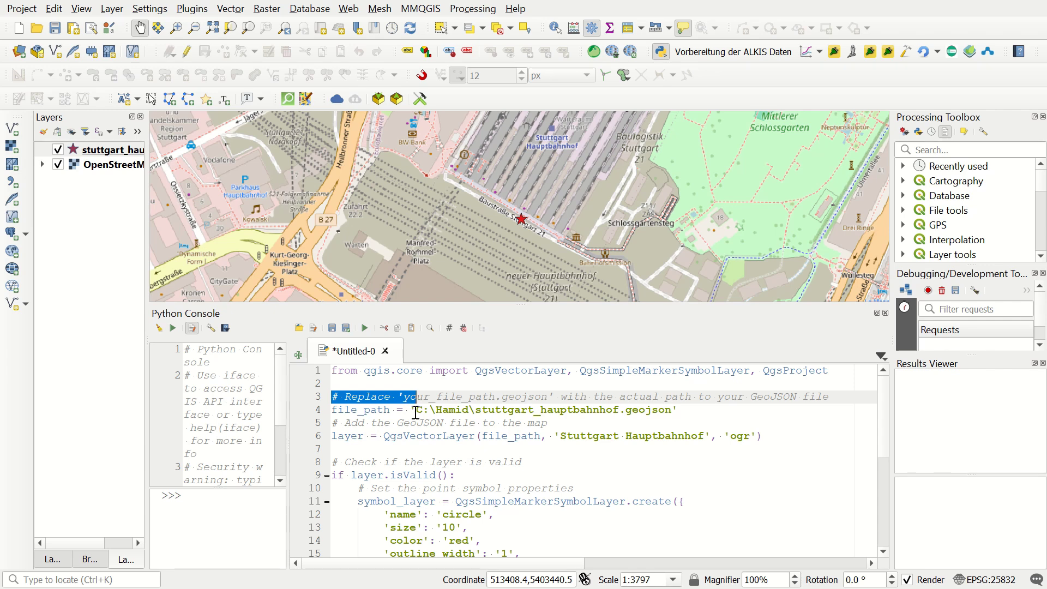
drag(418, 410, 674, 410)
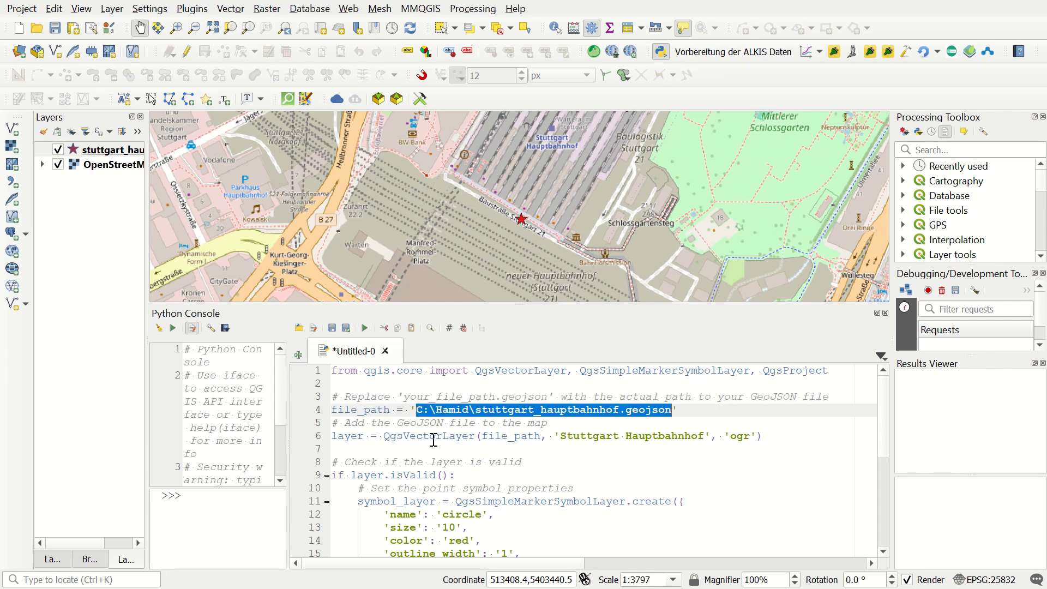
drag(545, 423, 396, 423)
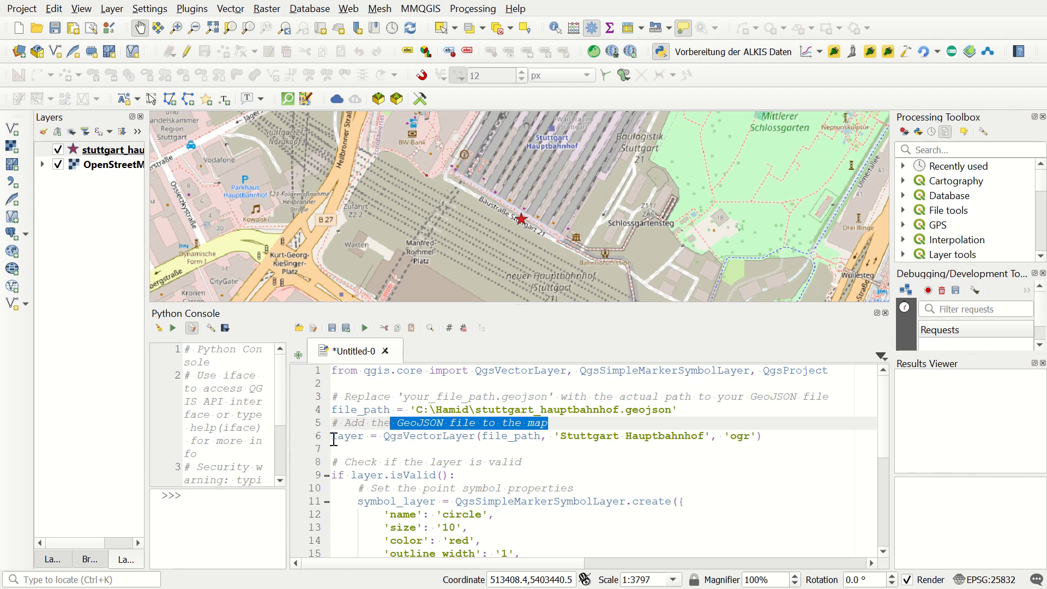
scroll(473, 435, down, 1)
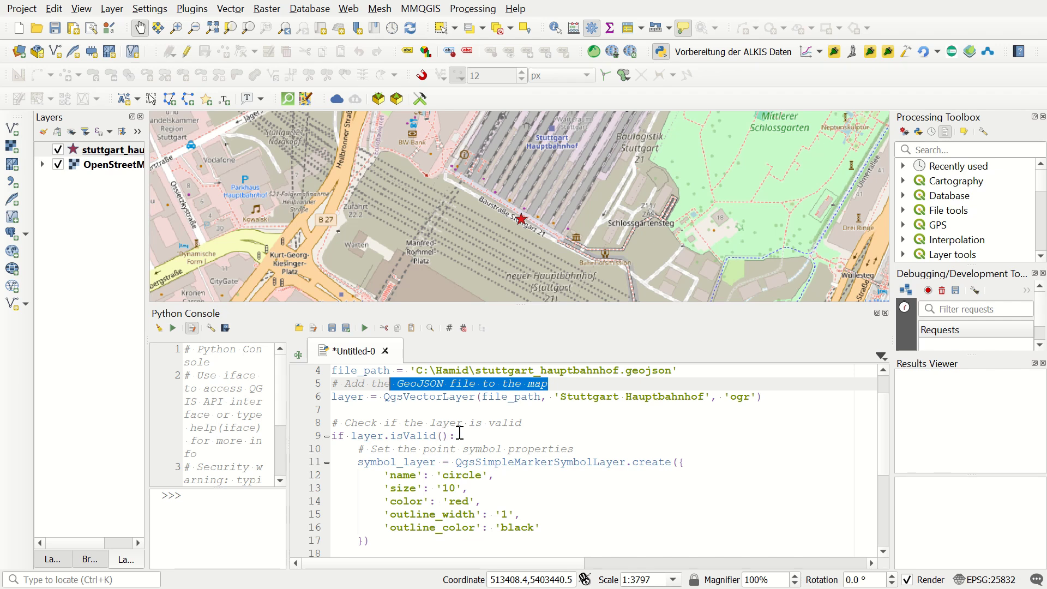
scroll(473, 433, down, 1)
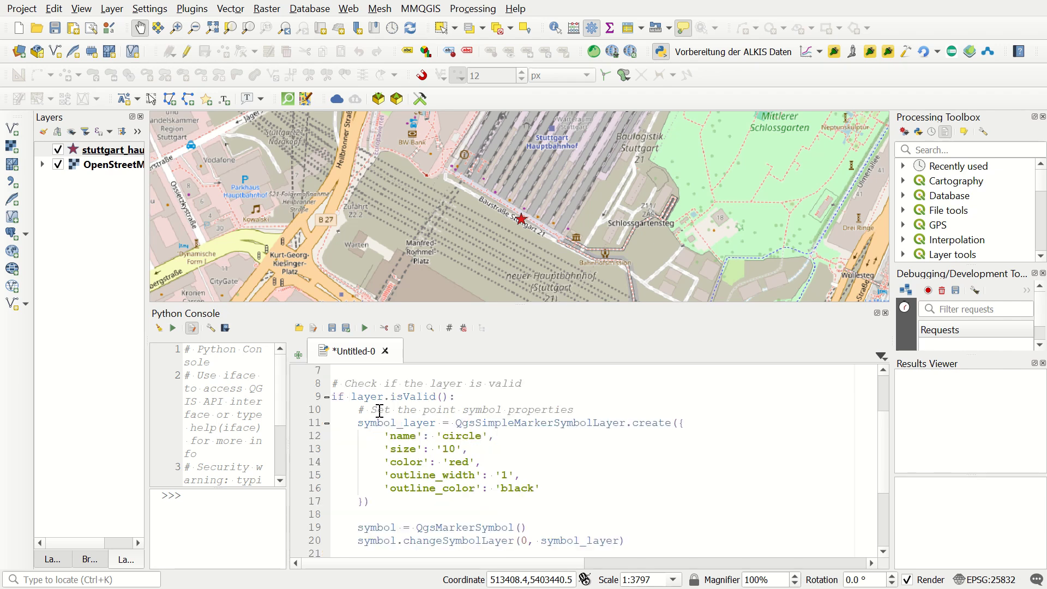
drag(423, 410, 567, 409)
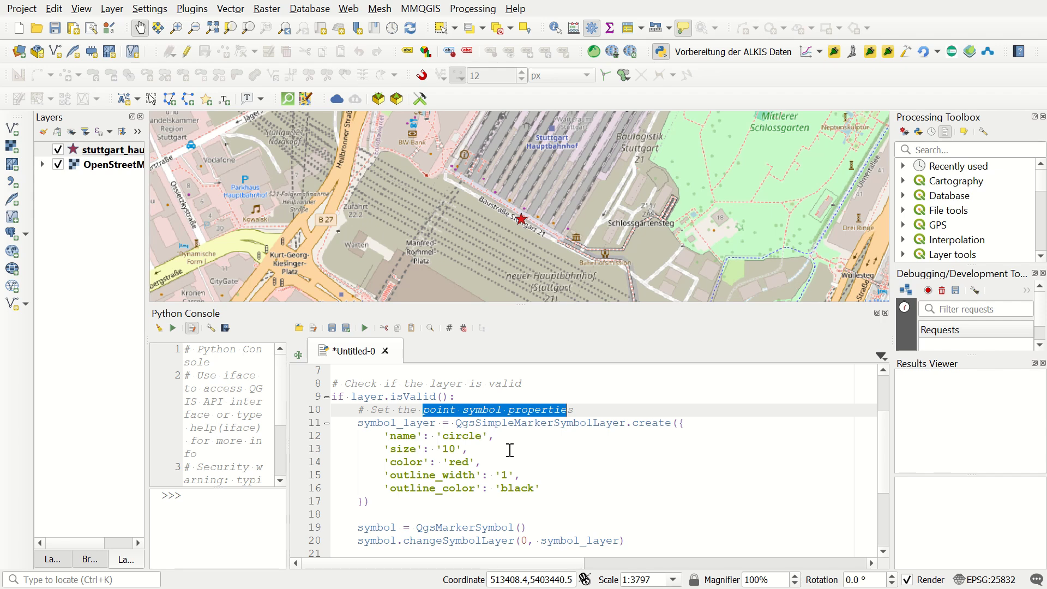
scroll(507, 453, down, 3)
scroll(507, 452, down, 3)
scroll(507, 453, down, 3)
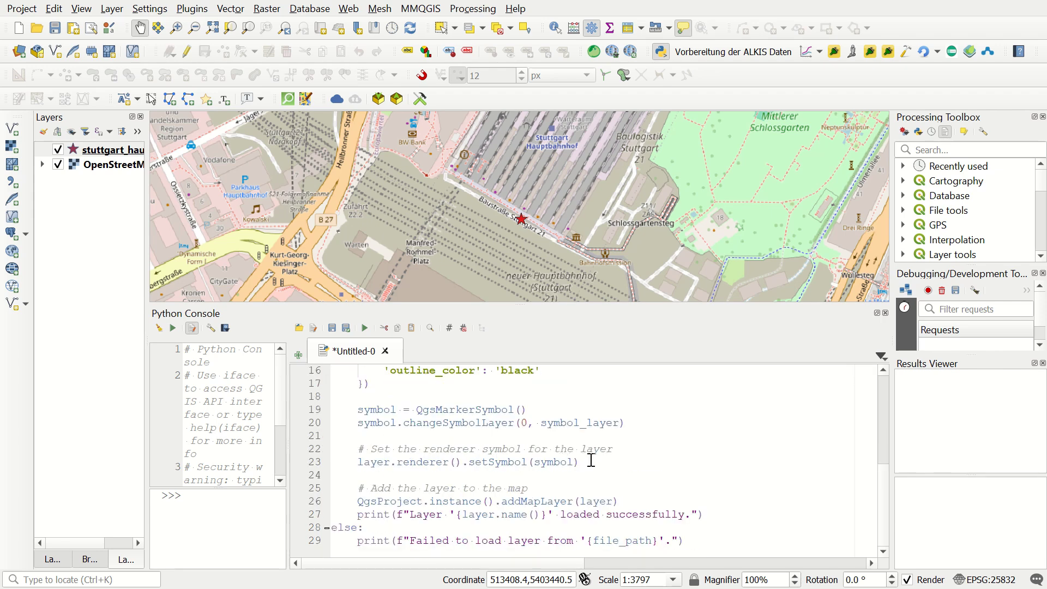
drag(358, 463, 582, 463)
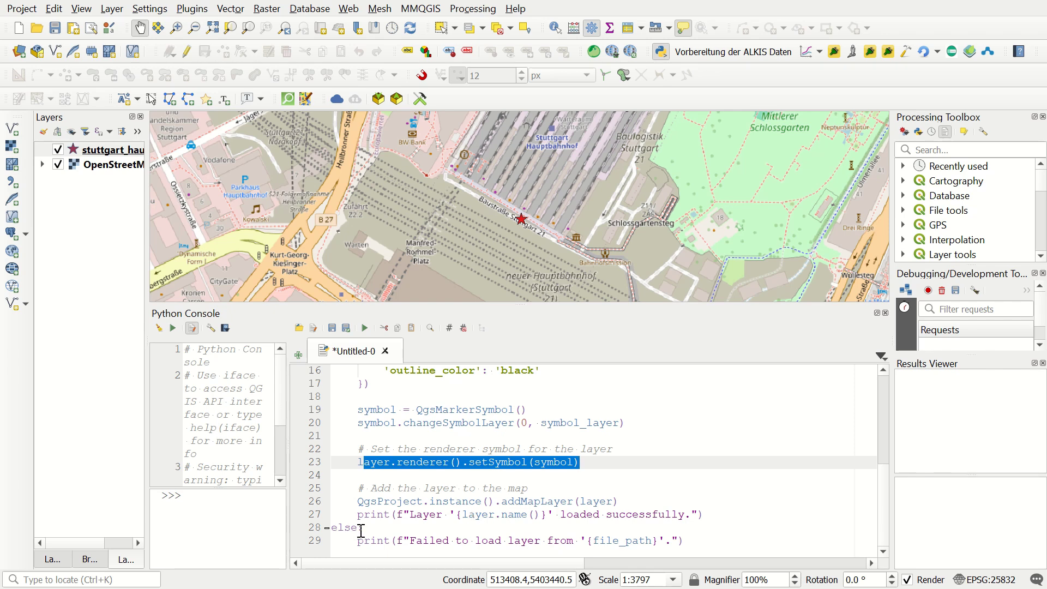
Run the console script, then review its red circle symbol settings.
click(364, 328)
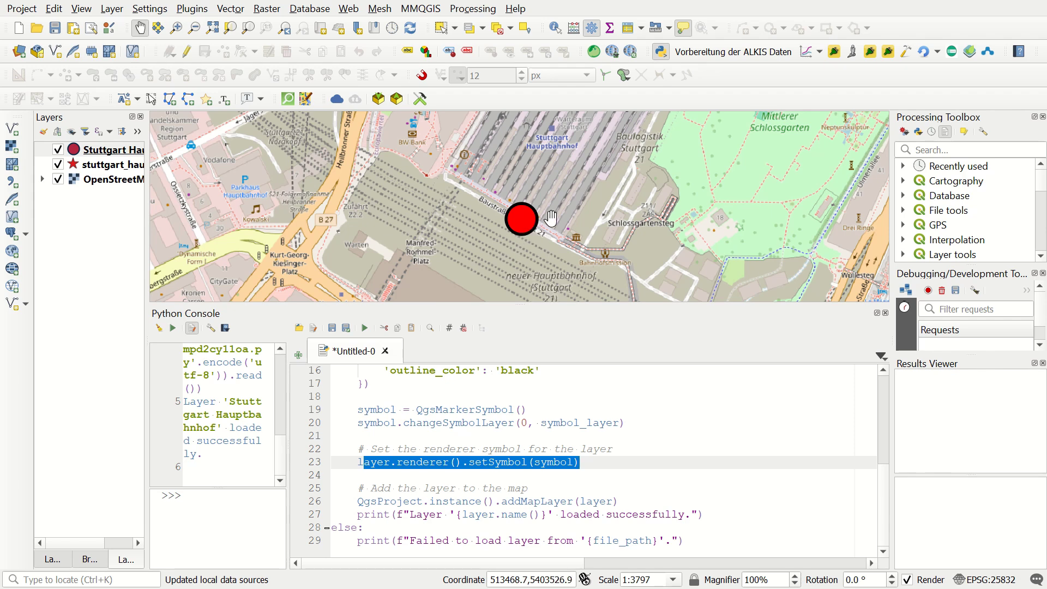
scroll(550, 219, down, 1)
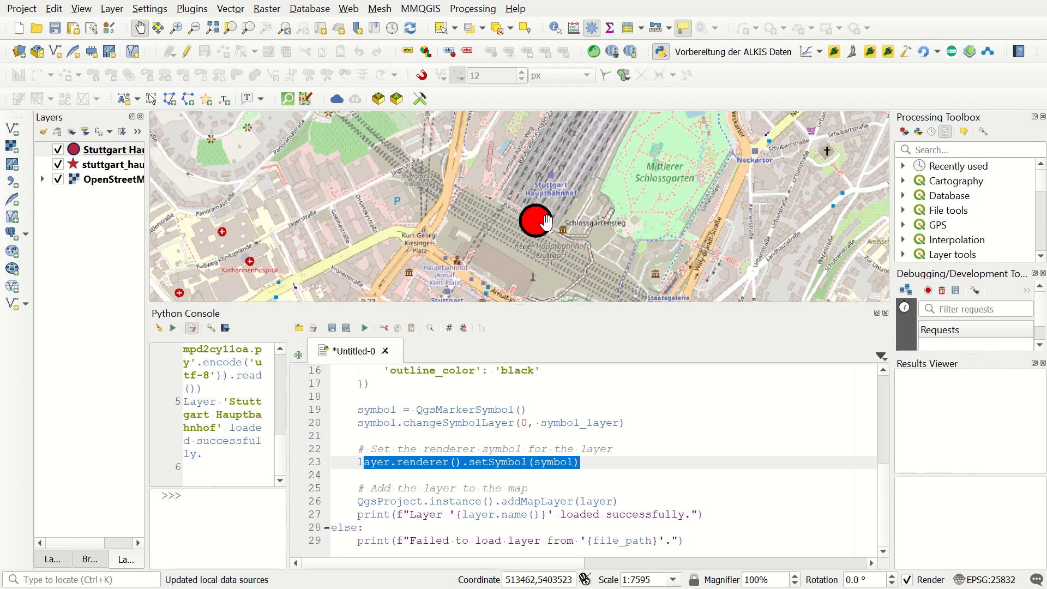
scroll(546, 220, up, 1)
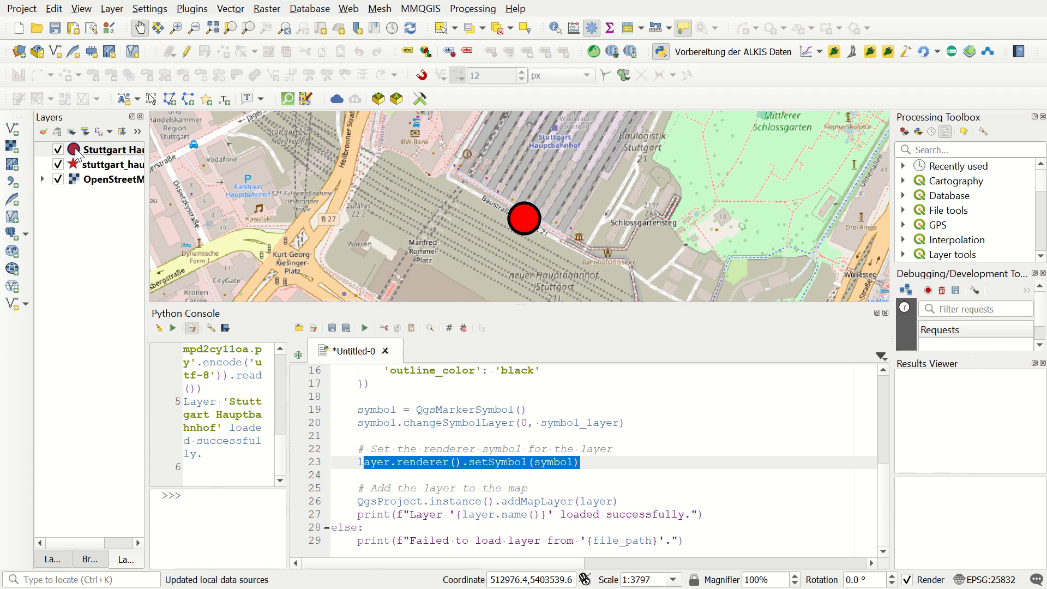
scroll(497, 487, up, 2)
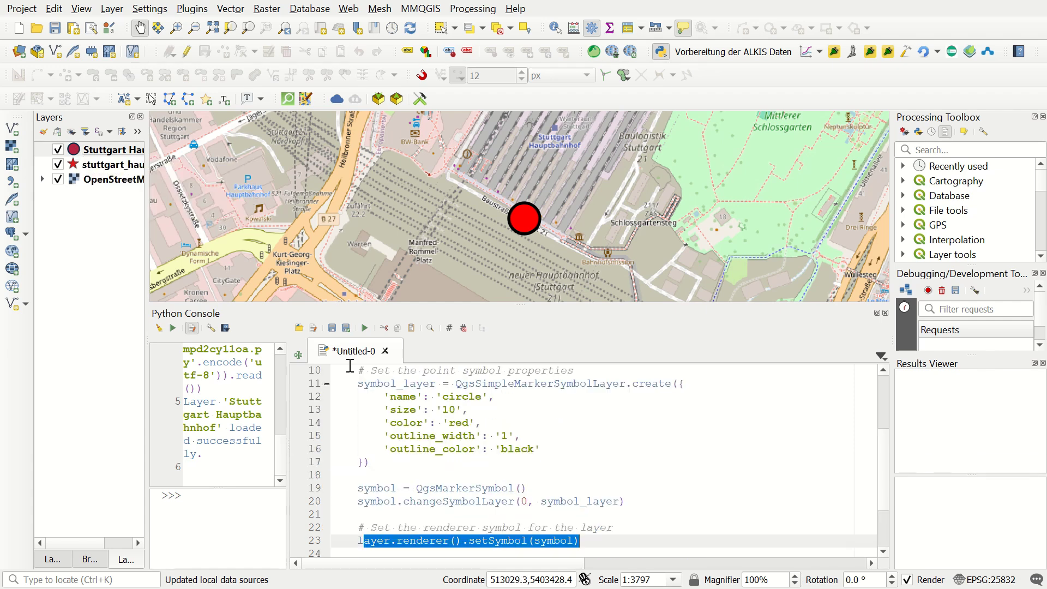
drag(546, 450, 358, 385)
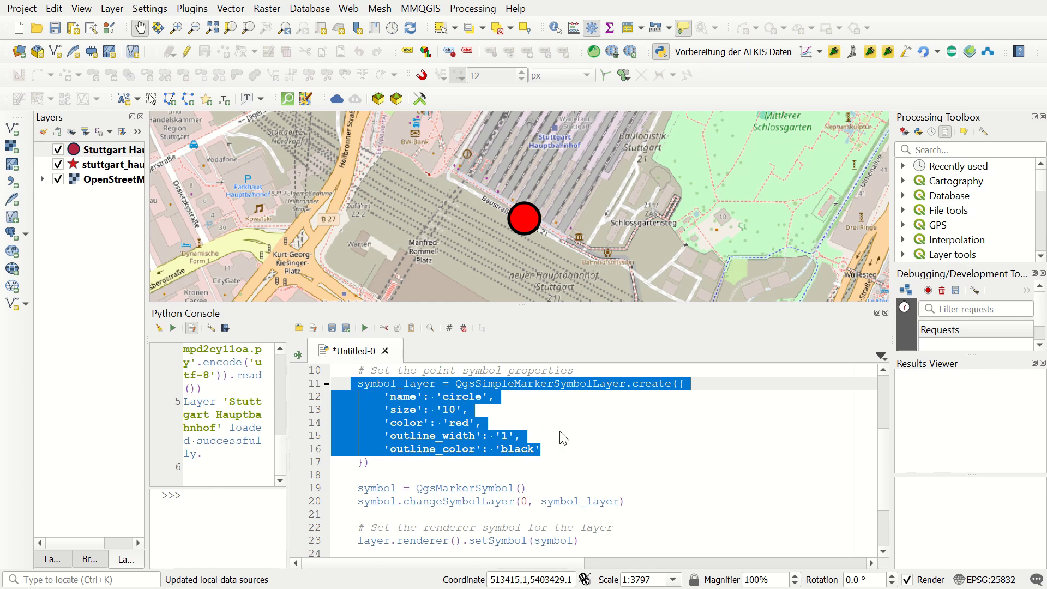